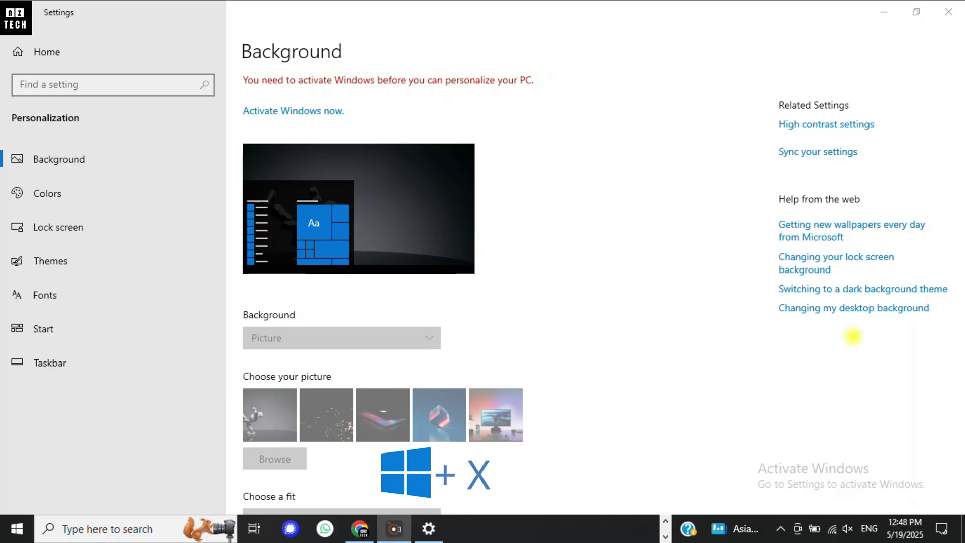
# - Launch Windows PowerShell (Admin) from the Win+X quick menu
pyautogui.press('super+x')
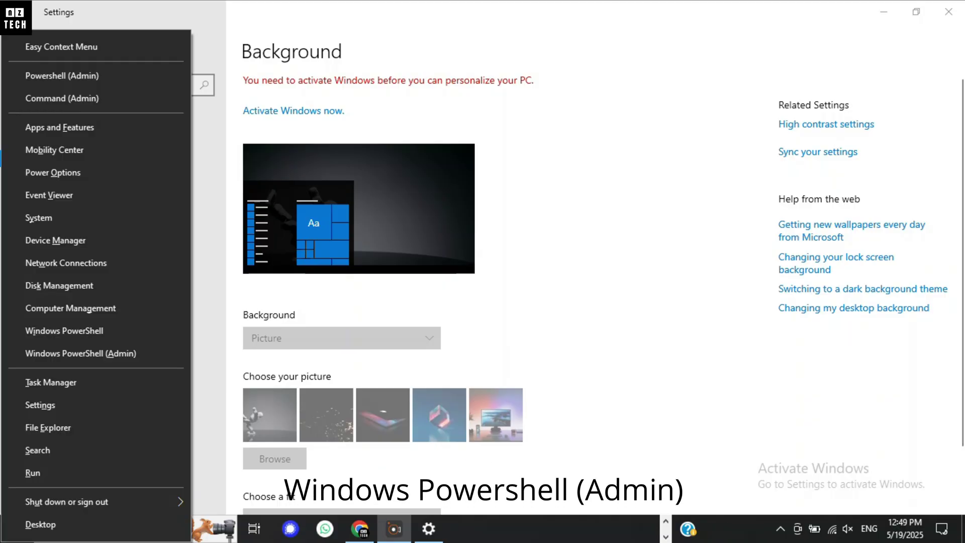
pyautogui.click(89, 353)
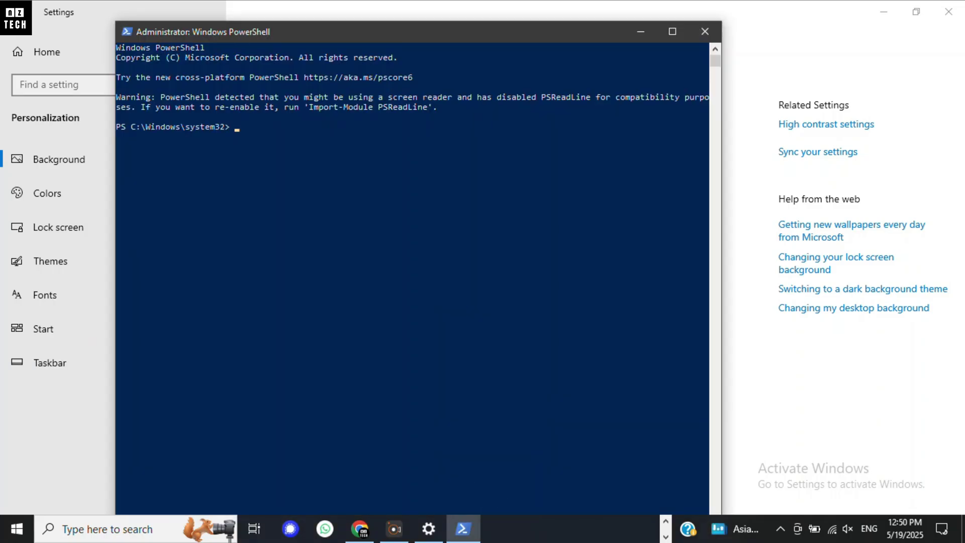
pyautogui.write('irm')
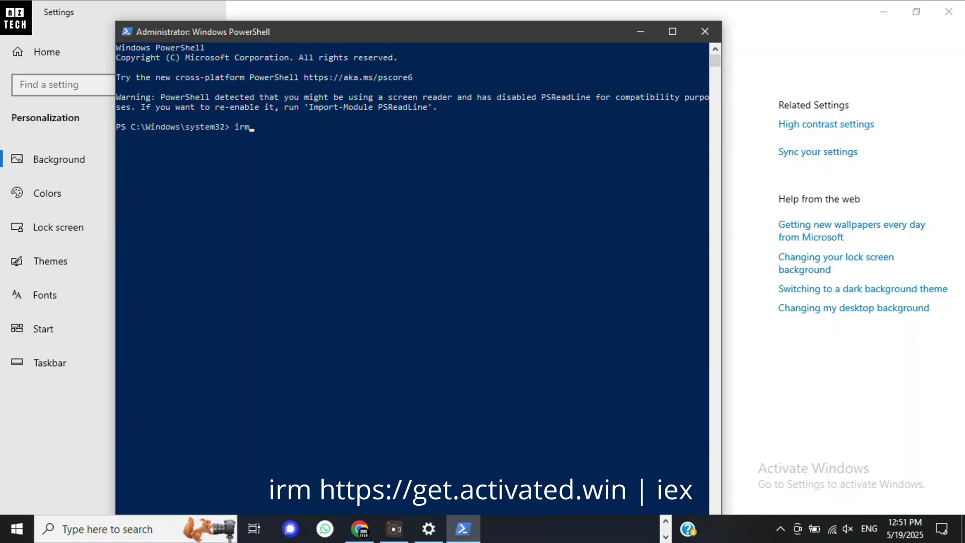
pyautogui.write(' https://get.activated.win | i')
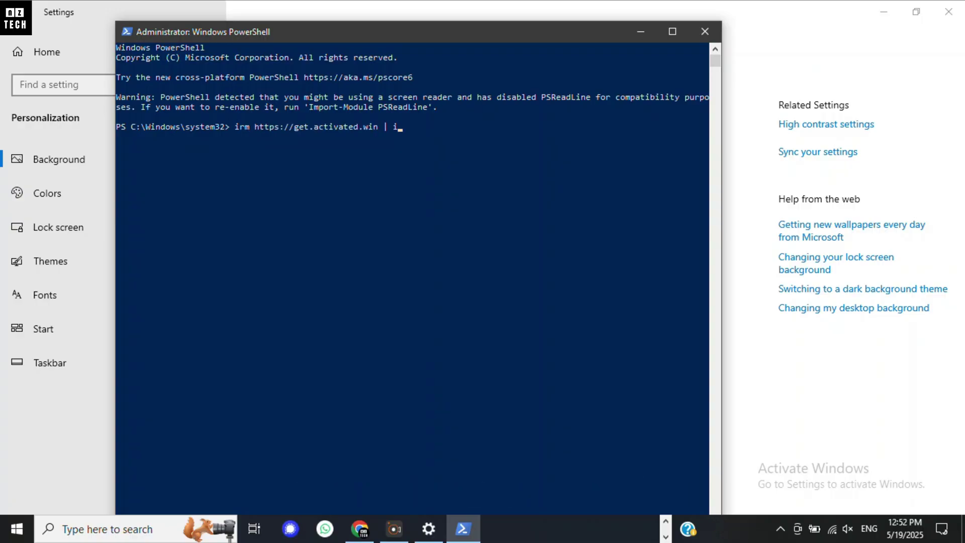
pyautogui.write('ex')
# - Run the activation script and choose option 1, HWID activation, for Windows 10 Pro
pyautogui.press('Return')
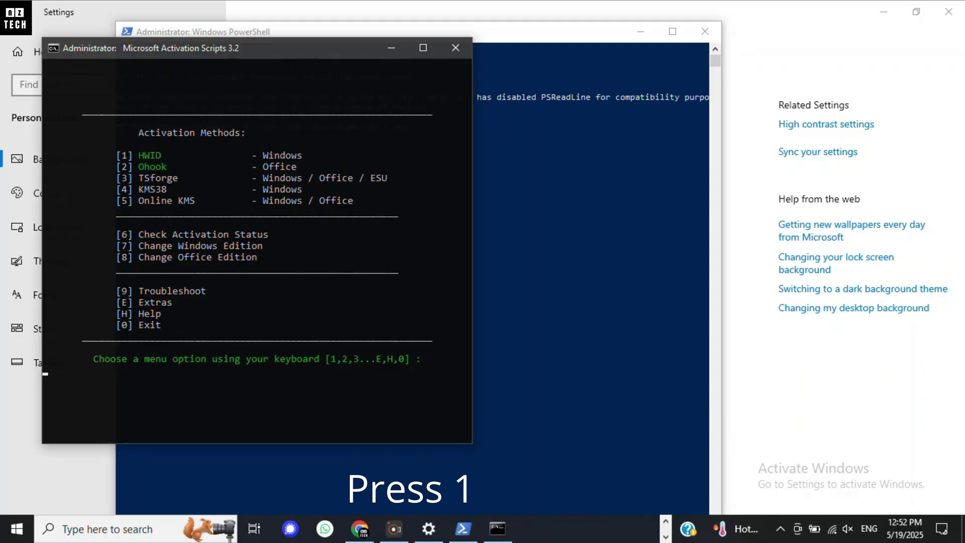
pyautogui.press('1')
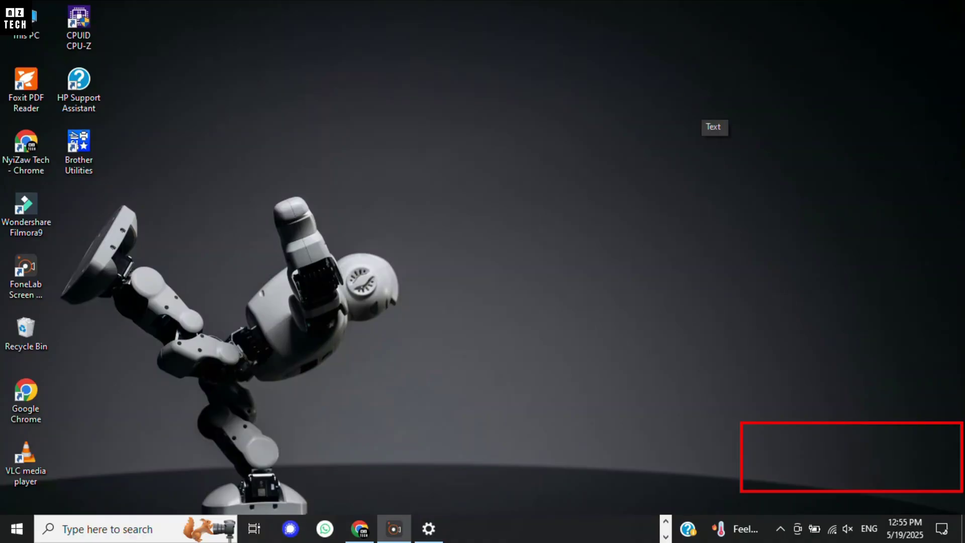
# - Subscribe to NyiZaw and set the channel's notification bell to All
pyautogui.click(287, 358)
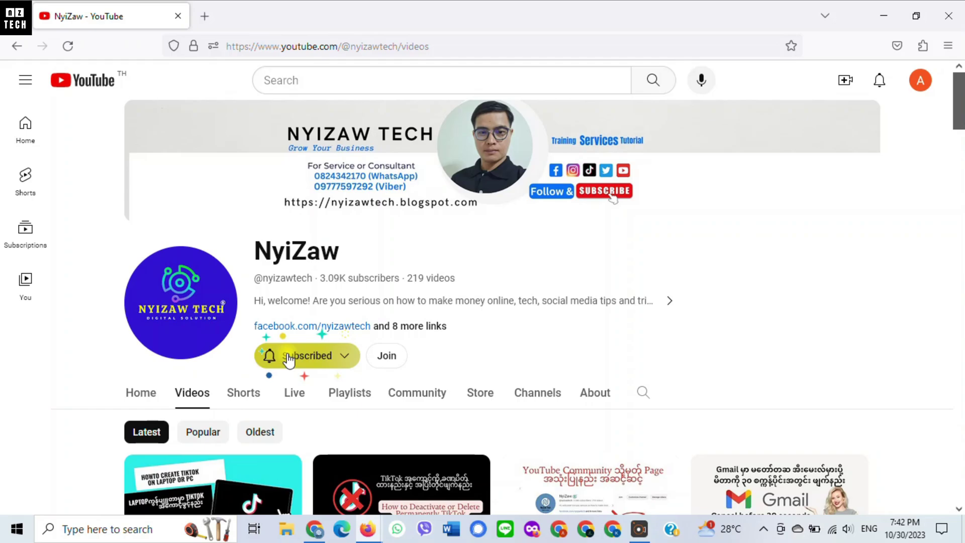
pyautogui.click(343, 358)
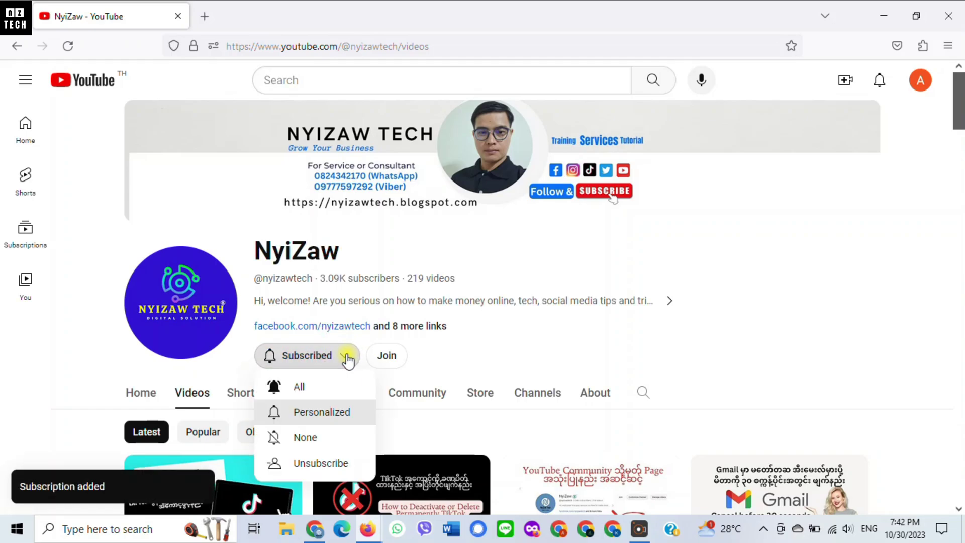
pyautogui.click(296, 390)
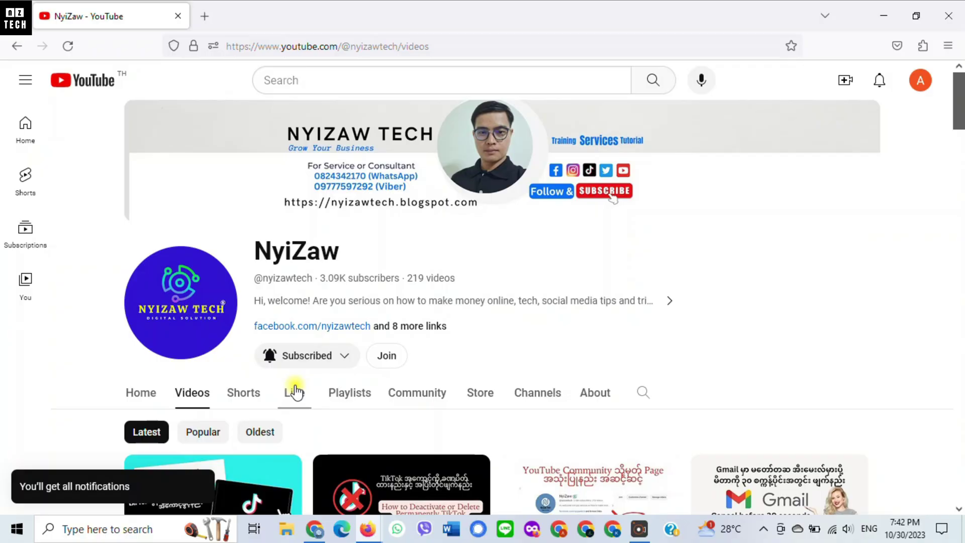